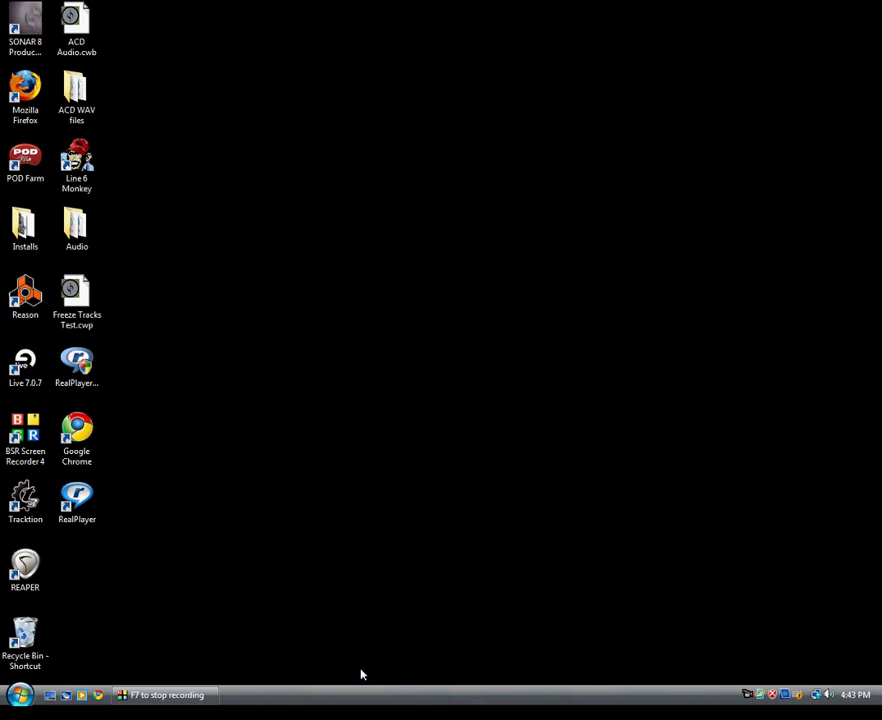
Launch Line 6 Monkey on the Public release set and choose Remind Me Later for registration.
double_click(77, 168)
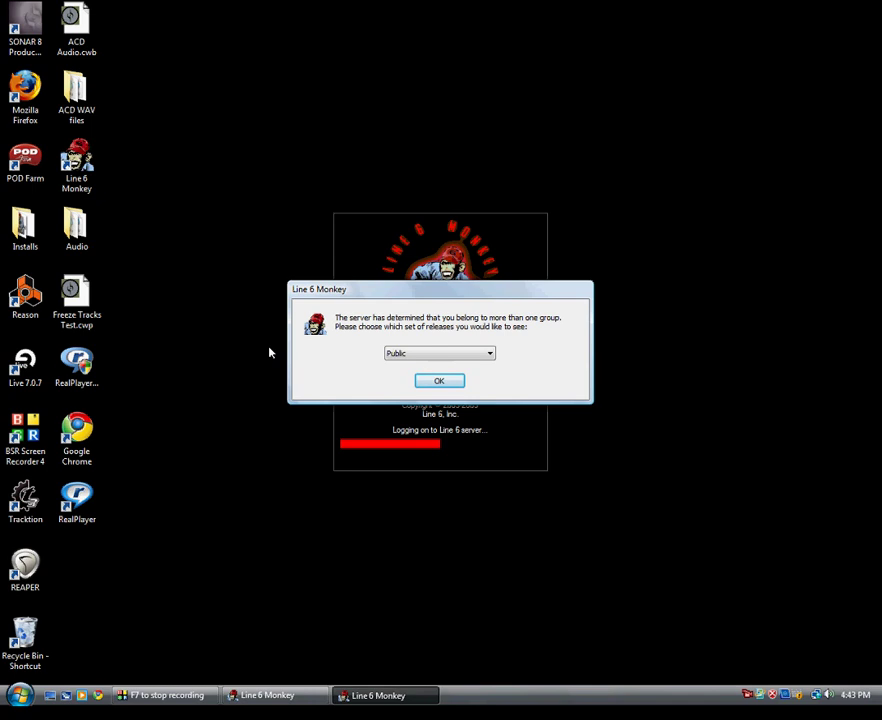
left_click(440, 389)
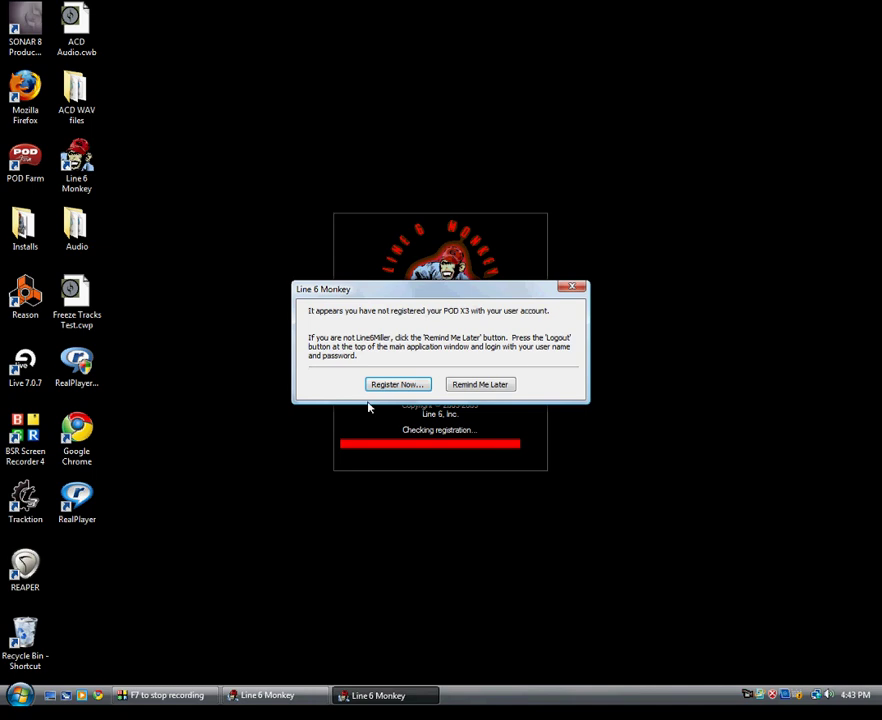
left_click(508, 384)
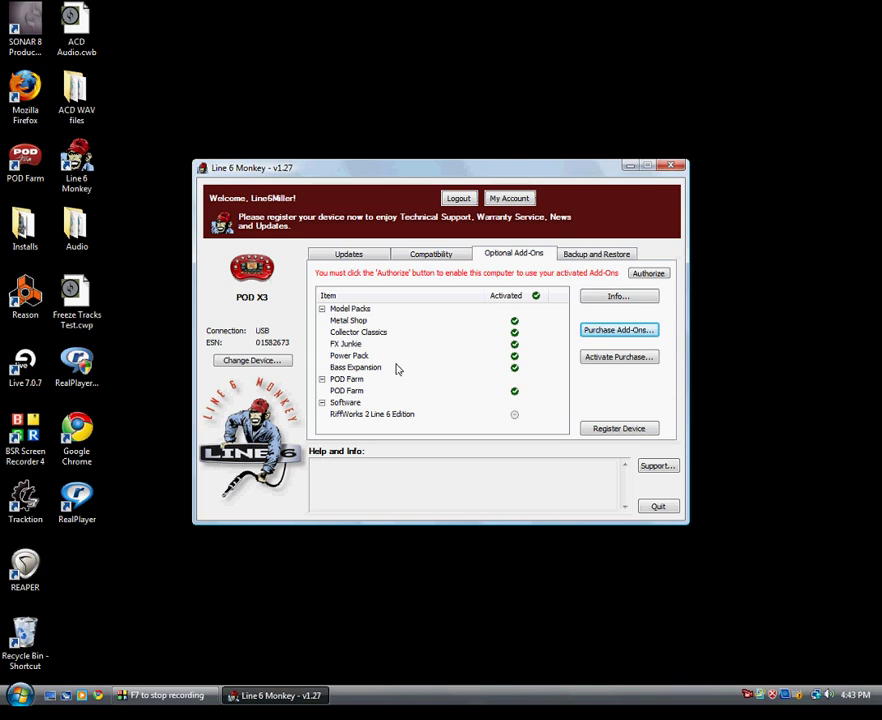
Switch the target device to TonePort UX1 via 'I don't see my device' model list.
left_click(279, 365)
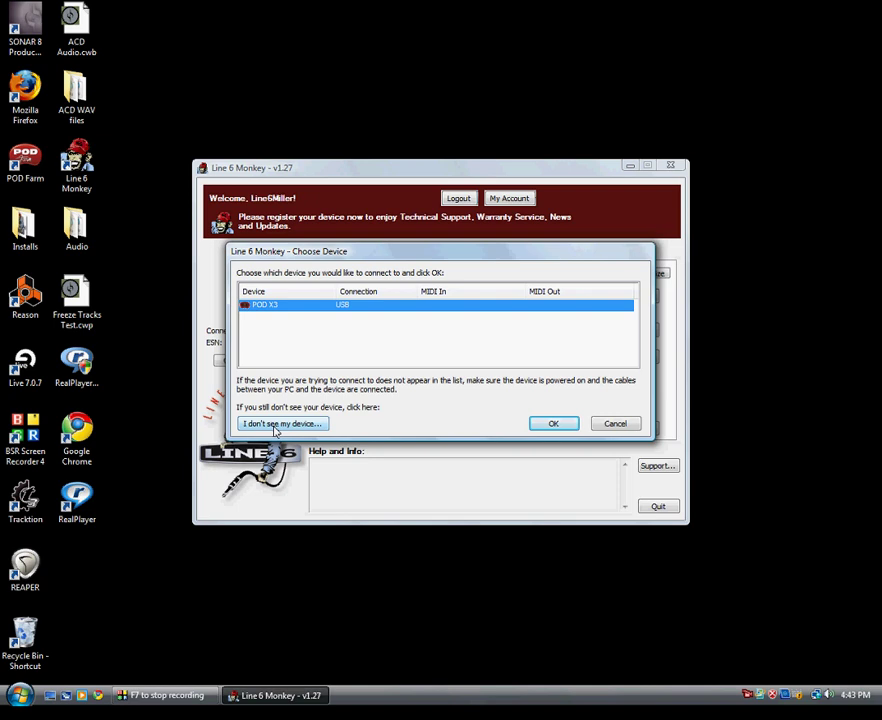
left_click(277, 427)
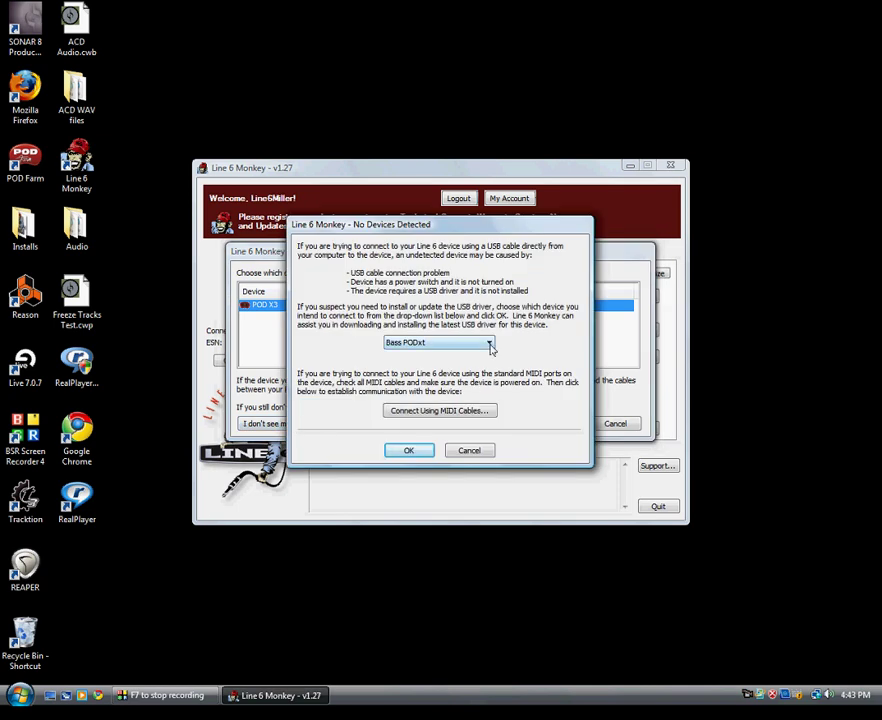
left_click(489, 344)
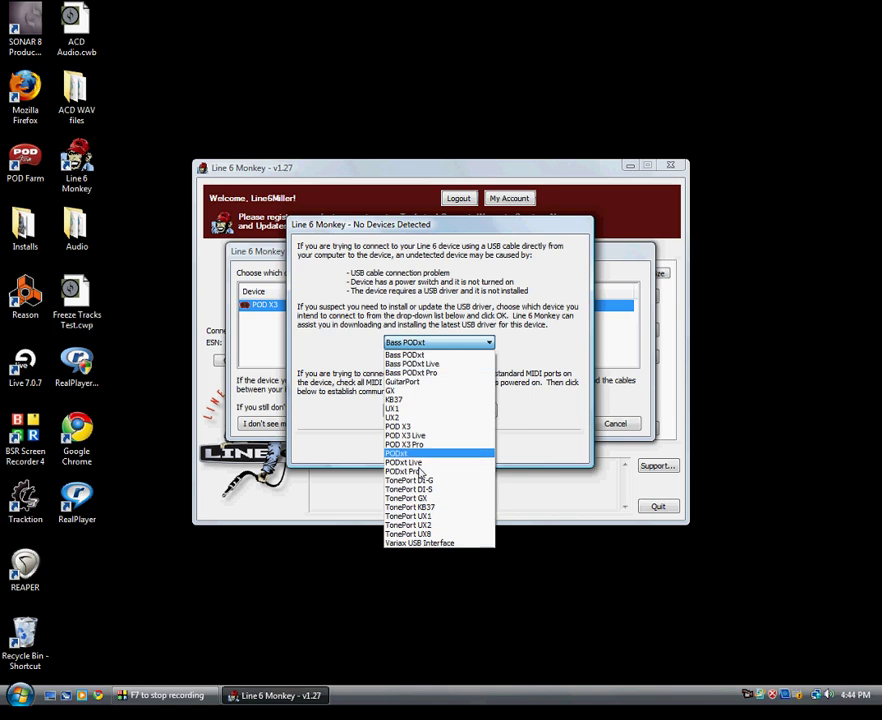
left_click(427, 517)
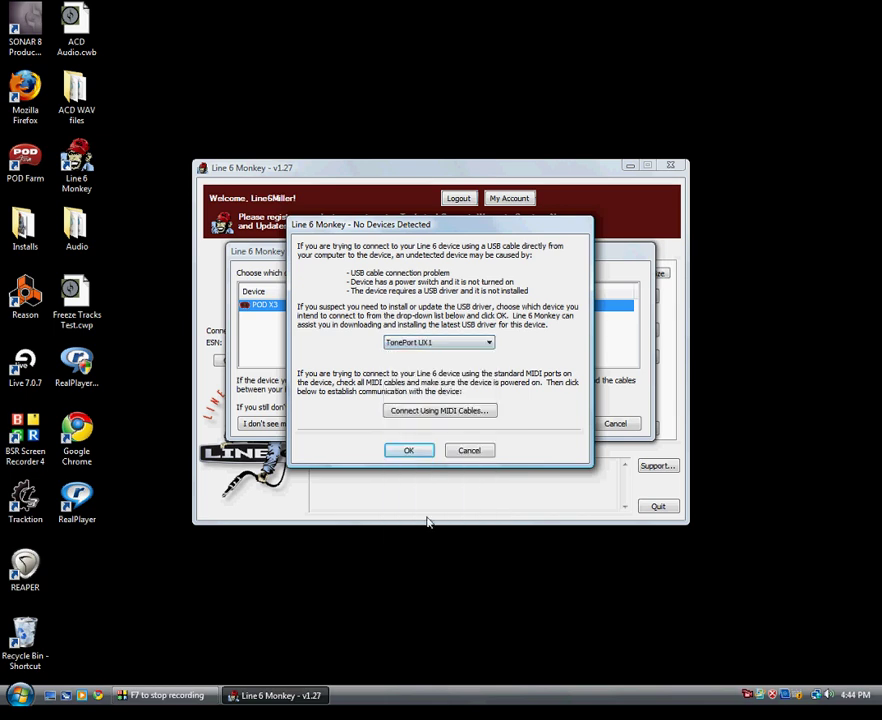
left_click(419, 456)
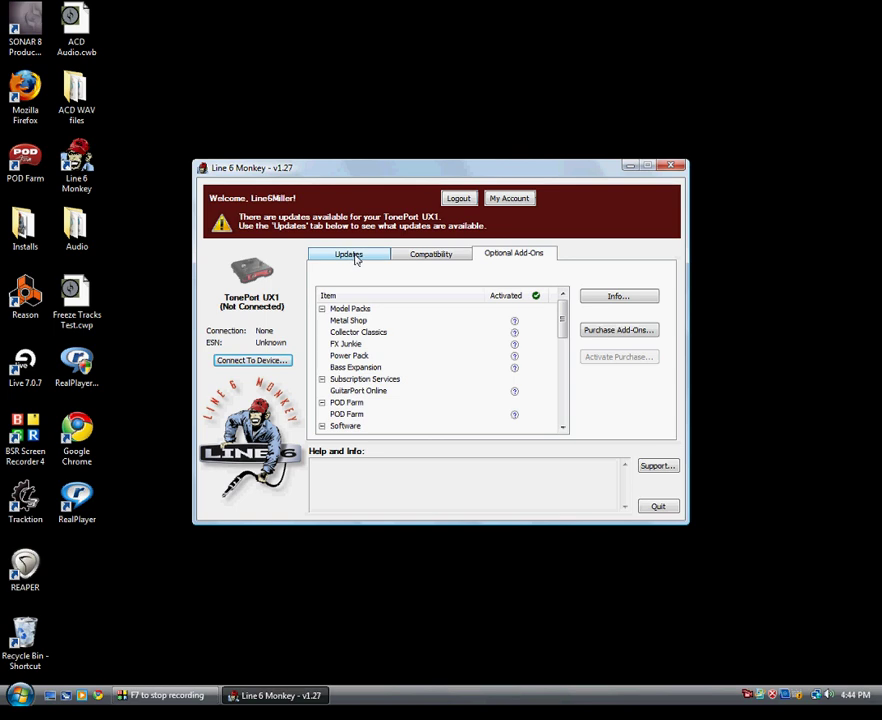
Select the Drivers update on the Updates tab and download driver version 3.4.3.6.
left_click(352, 255)
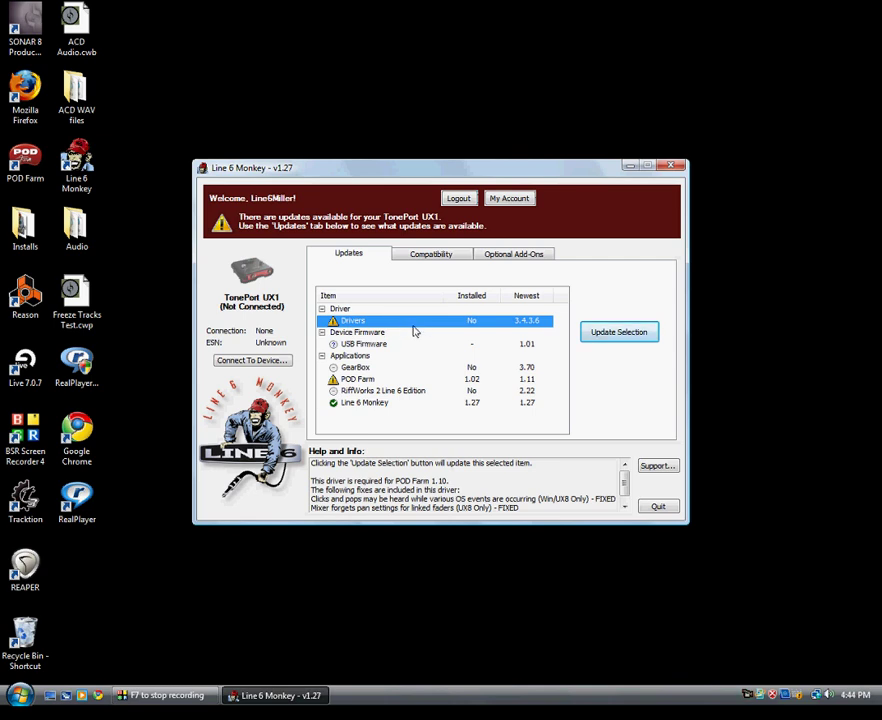
left_click(616, 336)
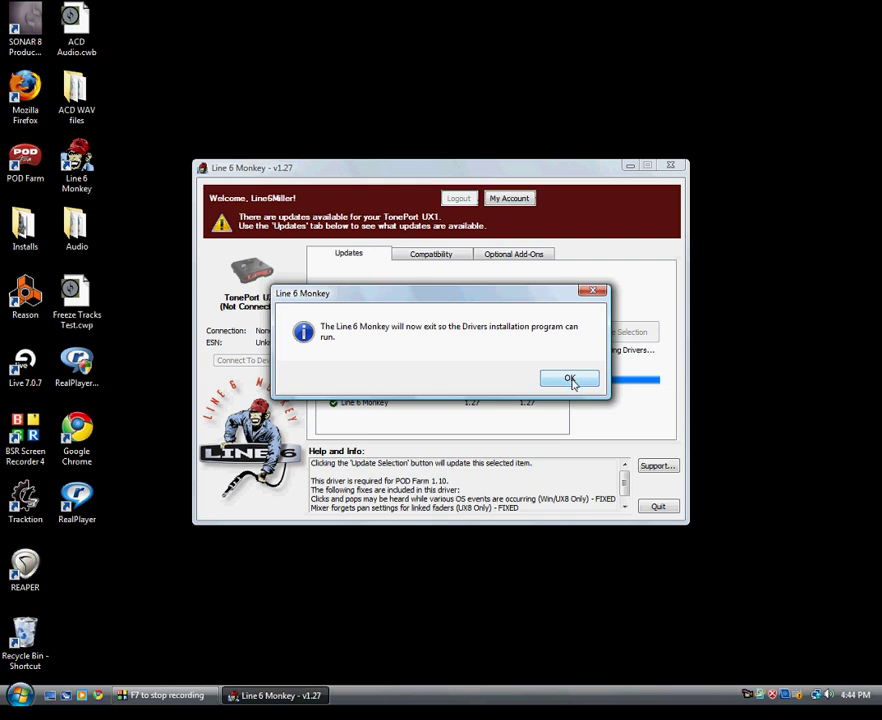
Let the Monkey exit, then accept the licence agreement and get past the USB cable warning.
left_click(570, 380)
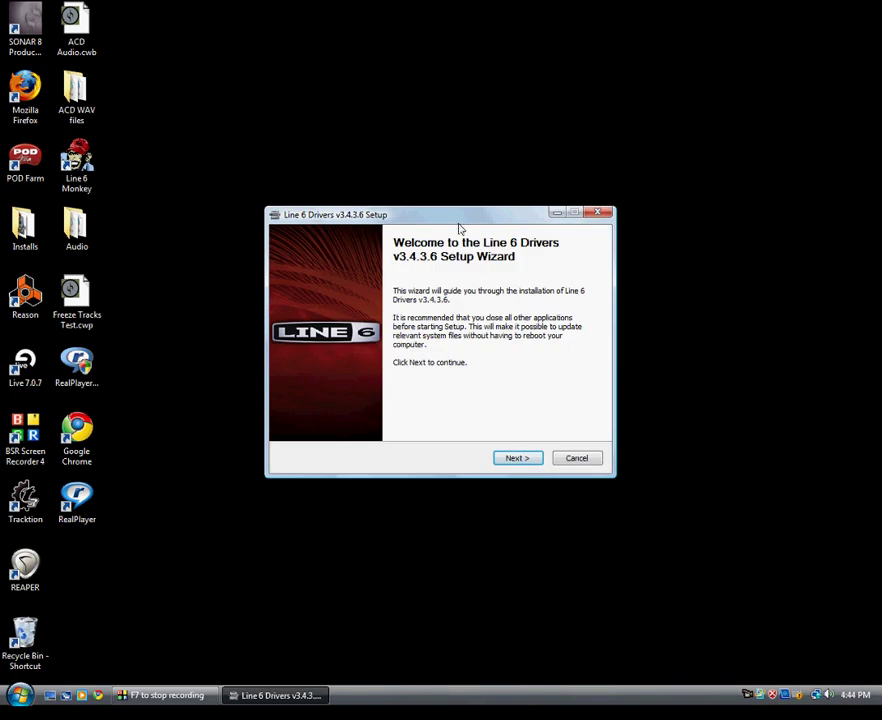
left_click(515, 459)
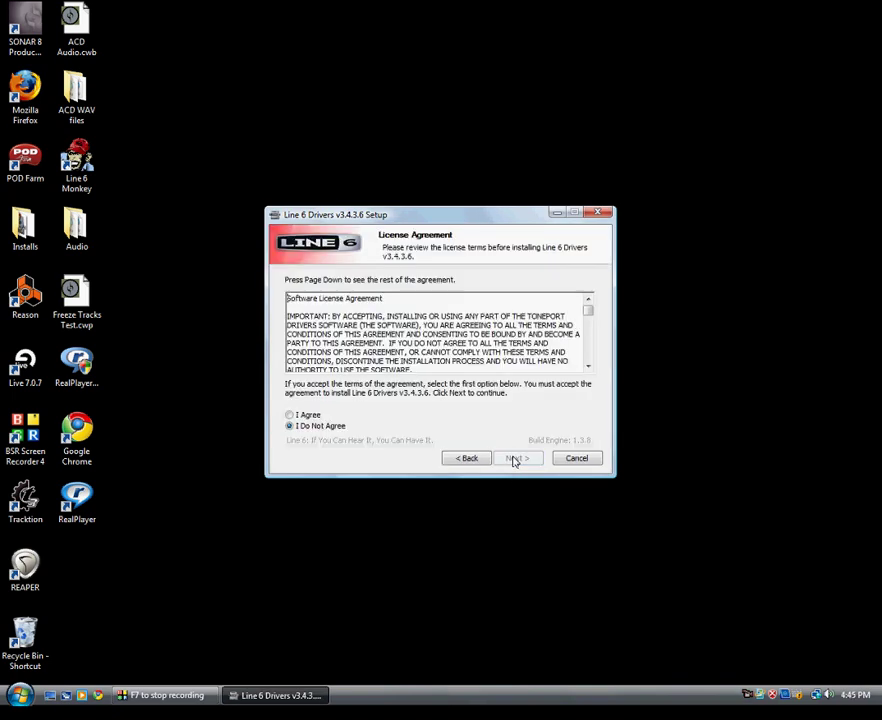
left_click(289, 414)
left_click(521, 461)
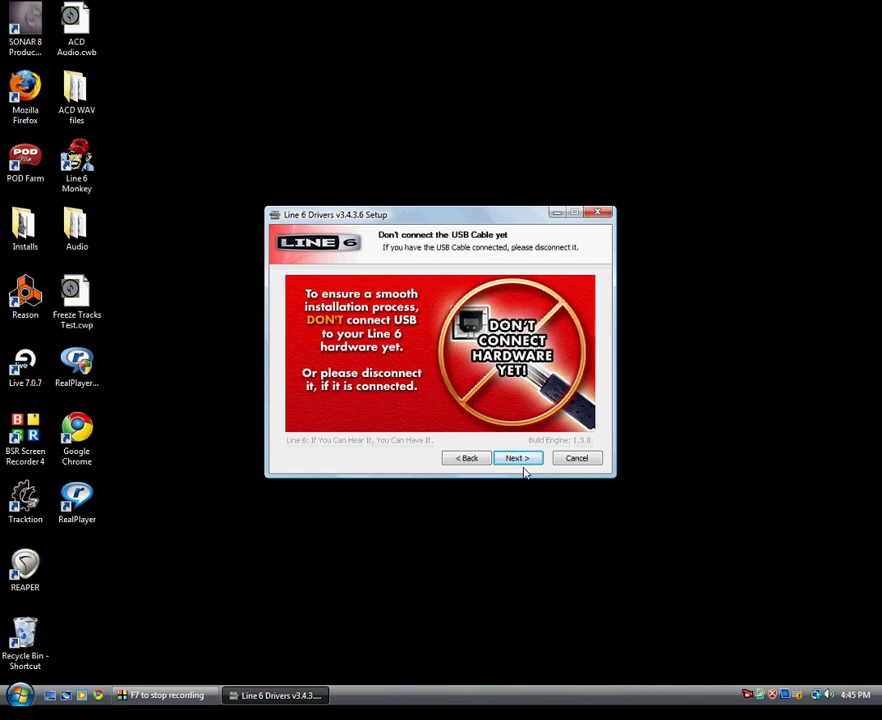
left_click(520, 465)
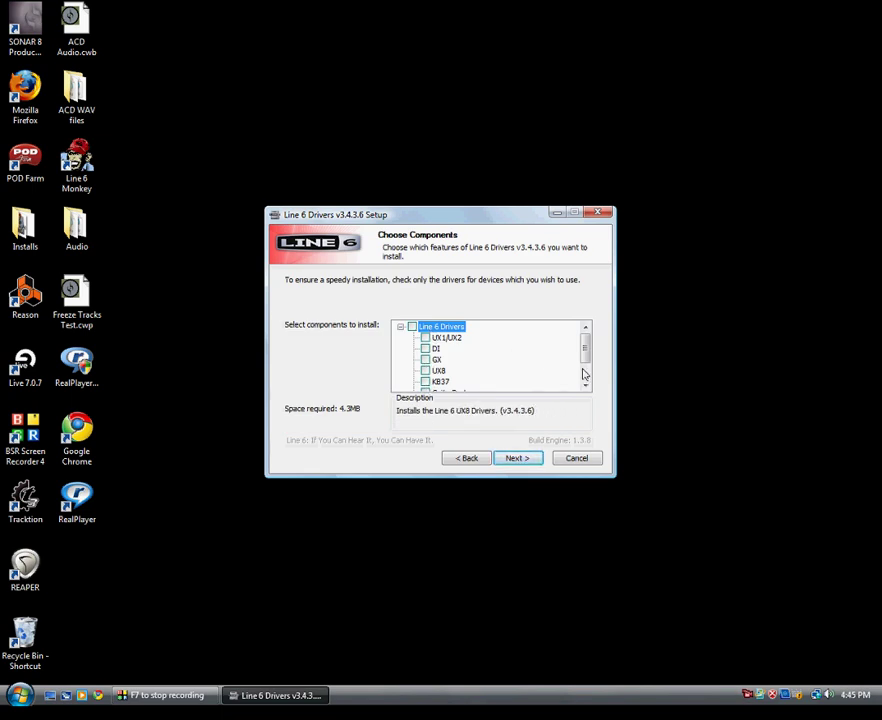
Include only the UX1/UX2 drivers and install to the default folder.
mouse_move(587, 360)
left_mouse_down()
mouse_move(586, 368)
mouse_move(586, 343)
left_mouse_up()
left_click(425, 337)
left_click(509, 460)
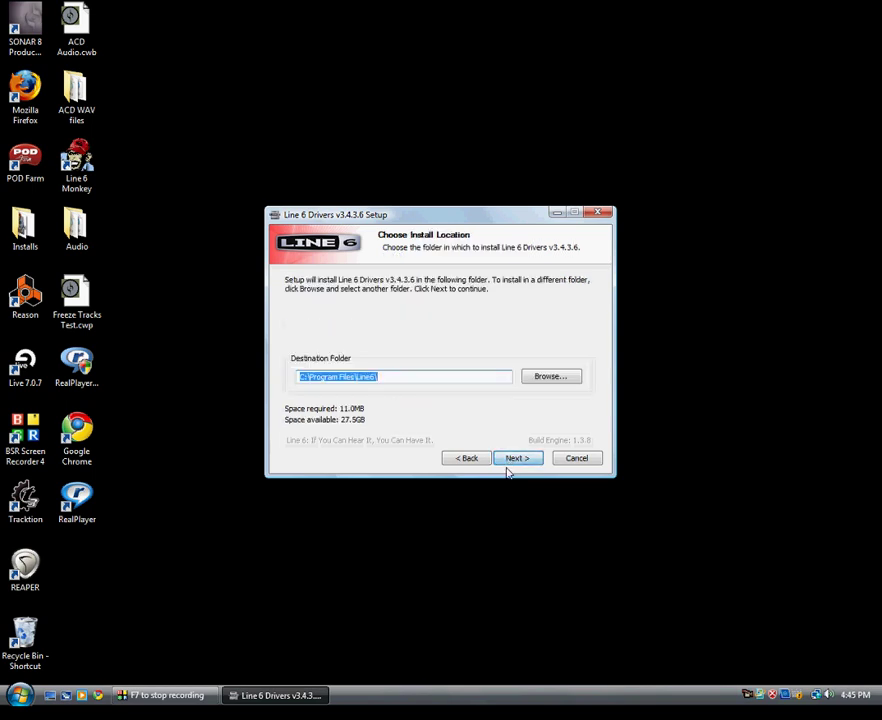
left_click(514, 459)
left_click(516, 460)
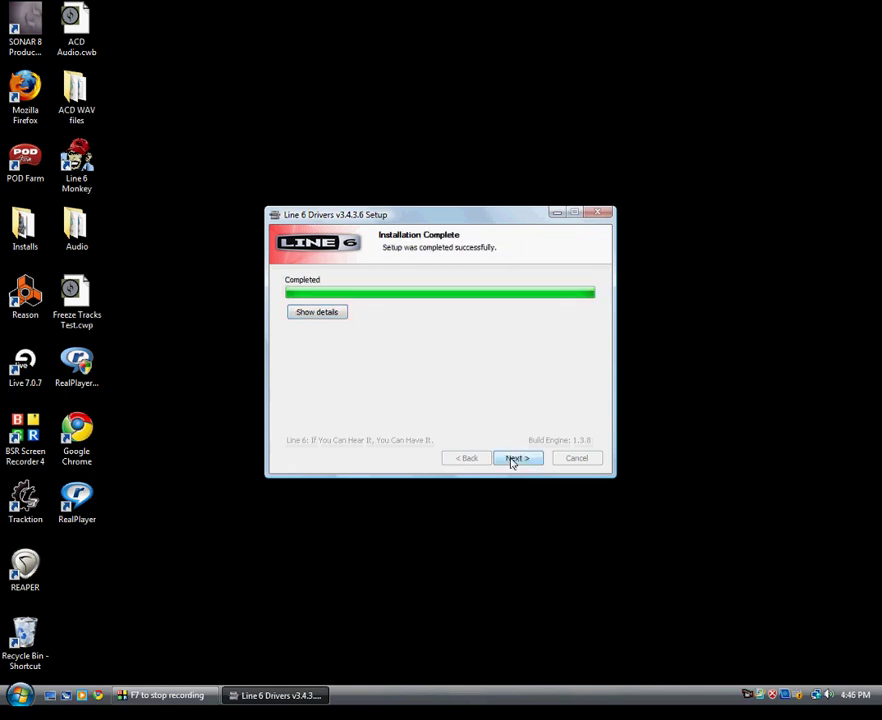
Complete the wizard pages and Finish once the TonePort UX1 driver is reported installed.
left_click(512, 459)
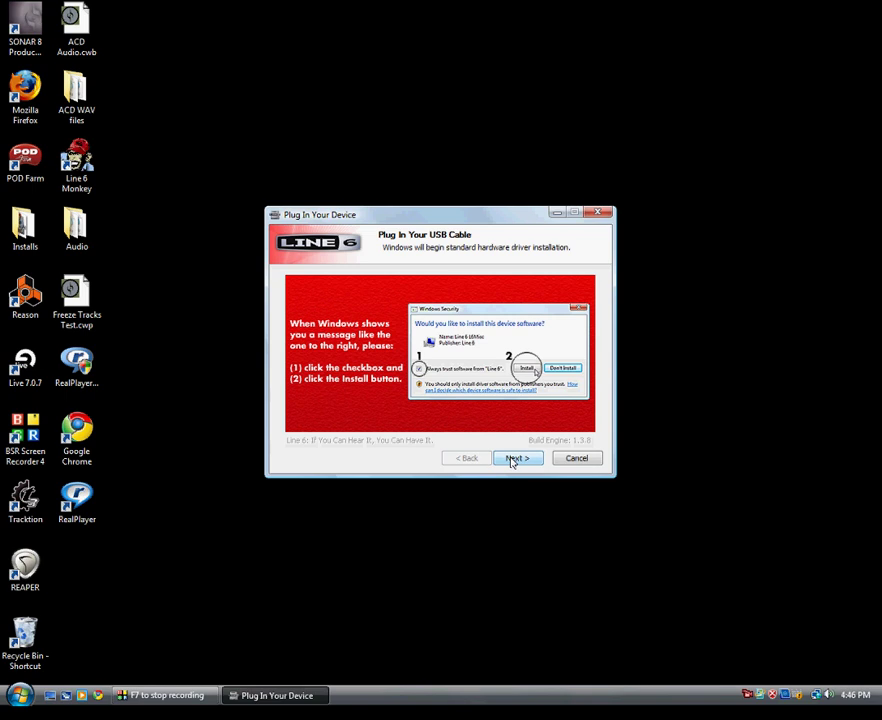
left_click(512, 459)
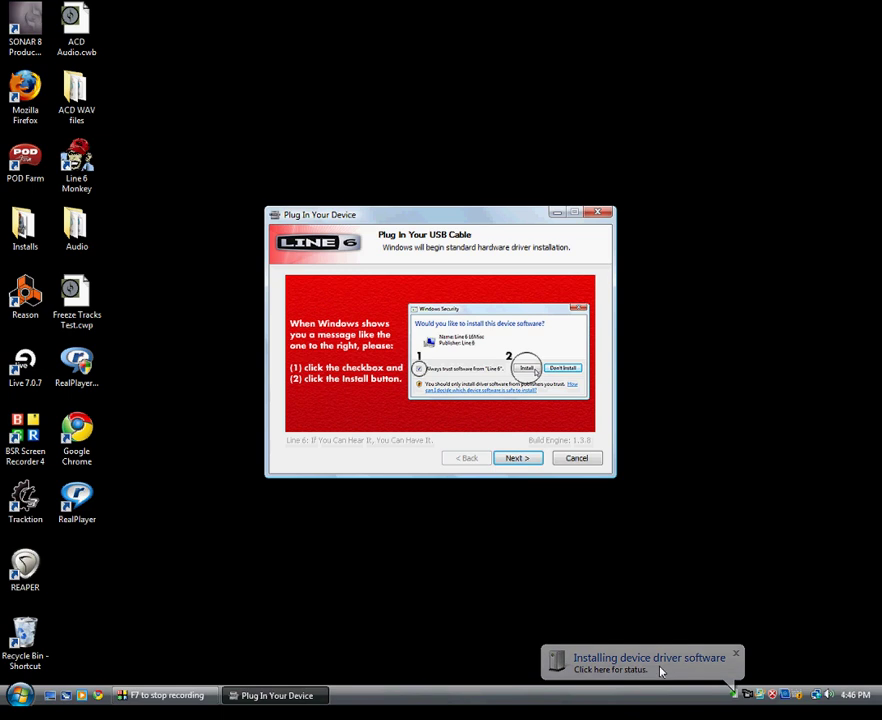
left_click(519, 466)
left_click(520, 464)
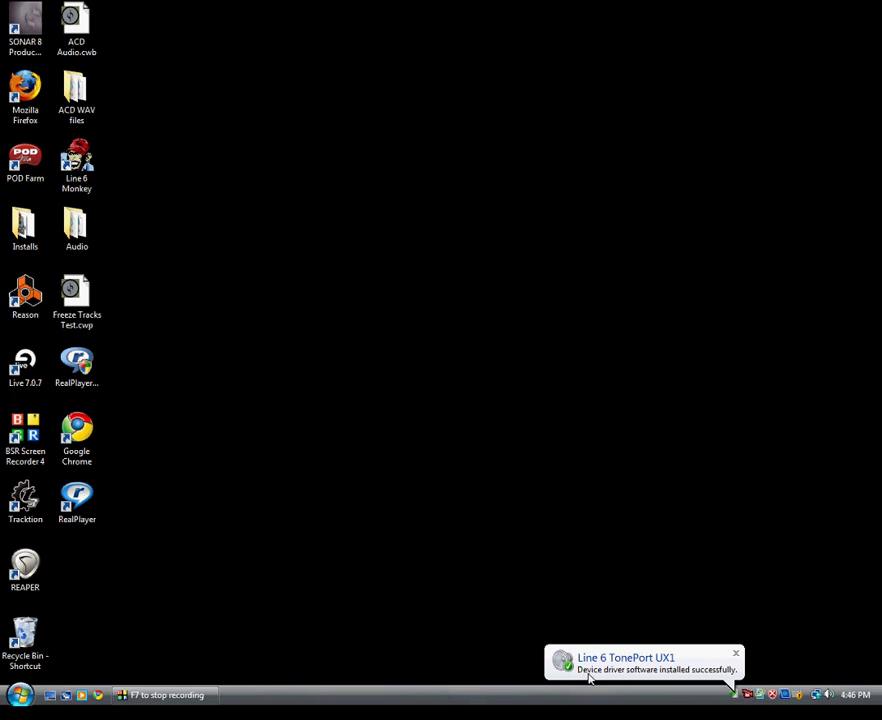
Close the TonePort driver-installed balloon and open Control Panel from the Start menu.
left_click(736, 654)
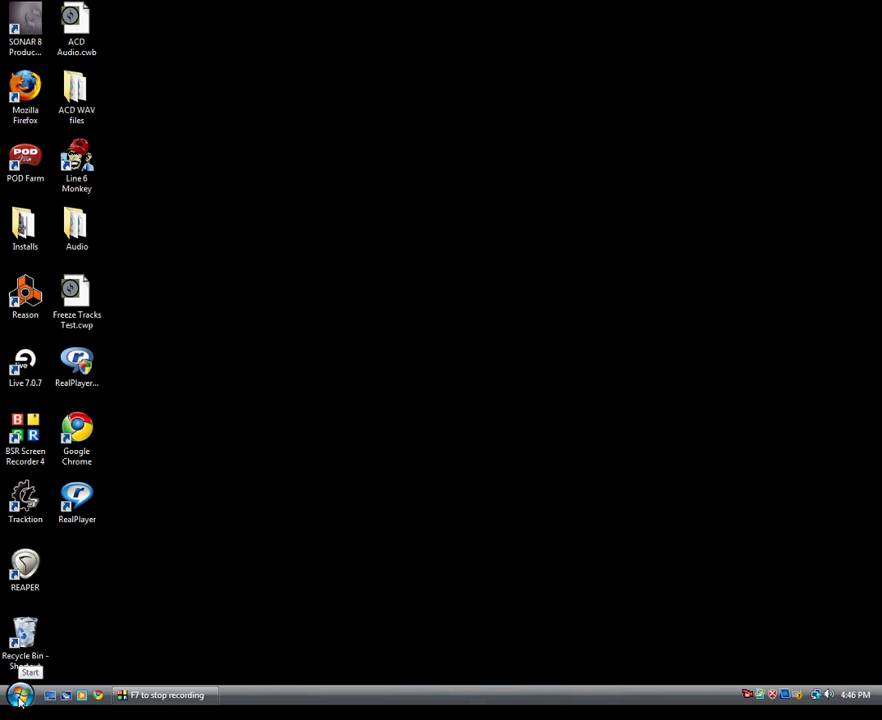
left_click(20, 700)
left_click(205, 594)
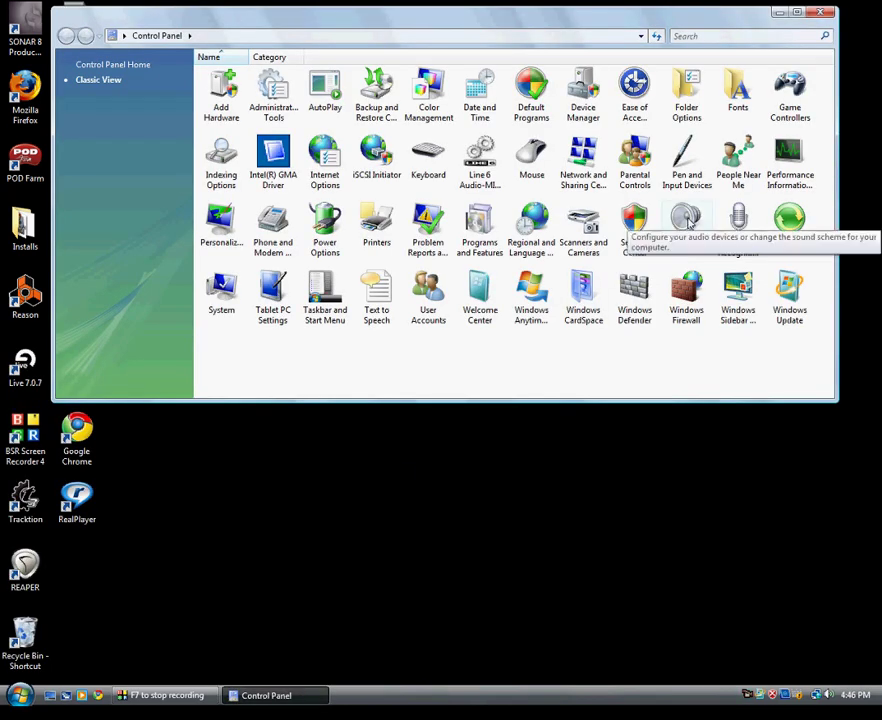
left_click(687, 222)
double_click(687, 222)
left_click_drag(300, 175, 362, 155)
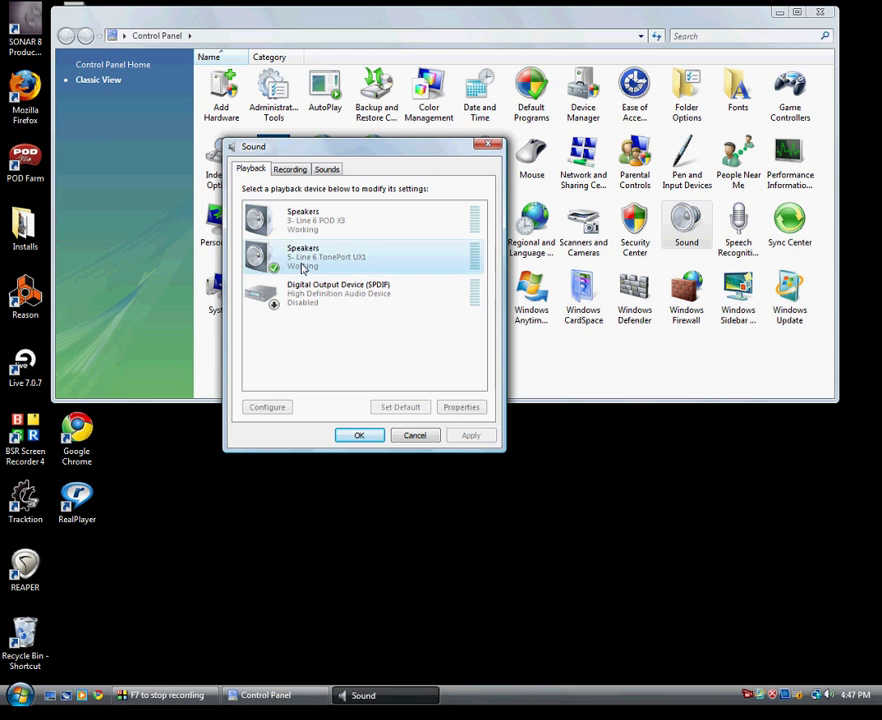
right_click(300, 264)
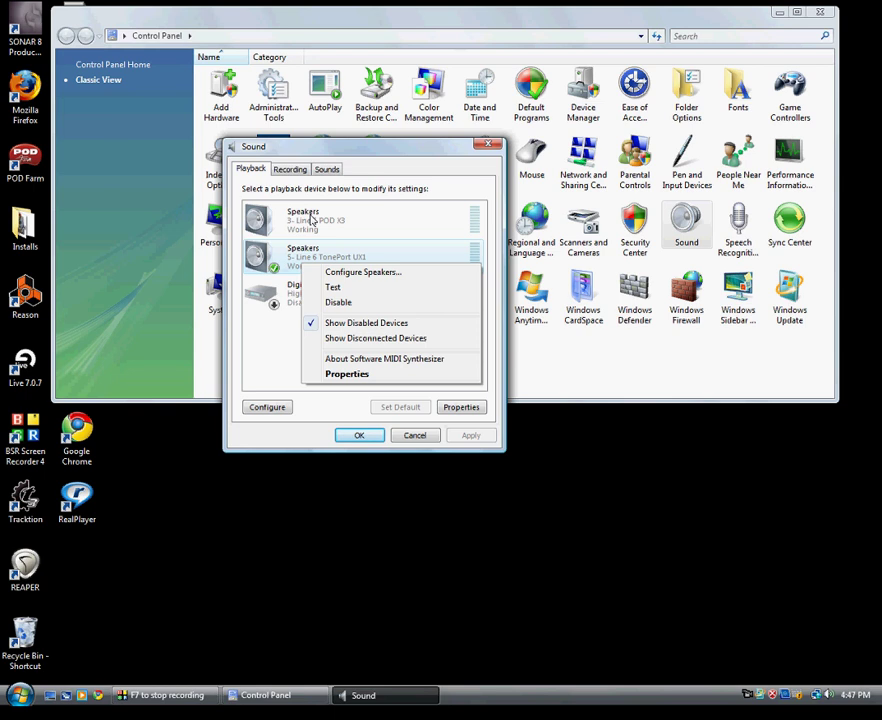
left_click(415, 230)
left_click(390, 407)
left_click(358, 436)
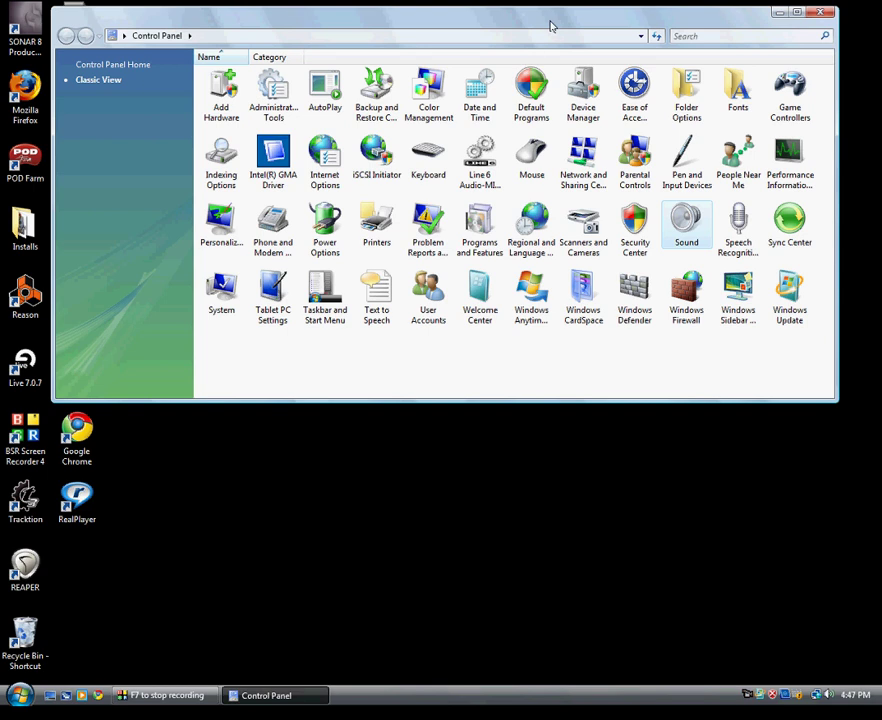